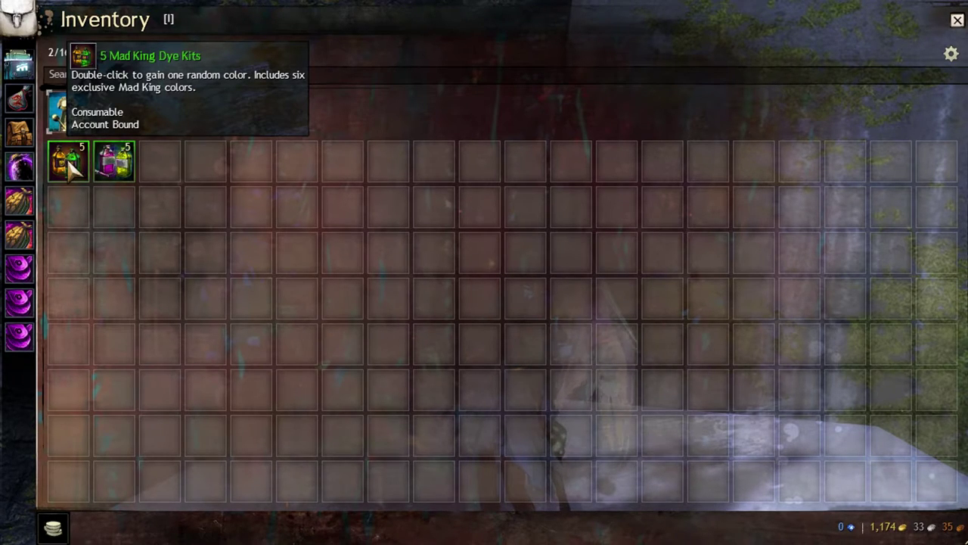
Open the remaining Mad King Dye Kits, yielding dyes including an already-unlocked Lime Ice Dye.
double_click(72, 169)
double_click(72, 170)
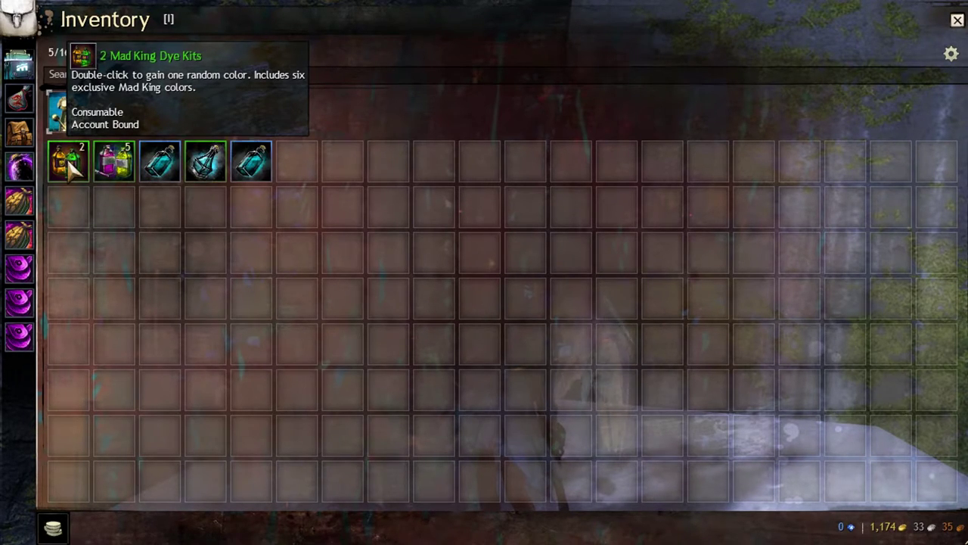
double_click(72, 169)
Put the Vibrant Dye Kits in the first slot and the five Mad King dyes in the third row.
left_click_drag(96, 171, 66, 162)
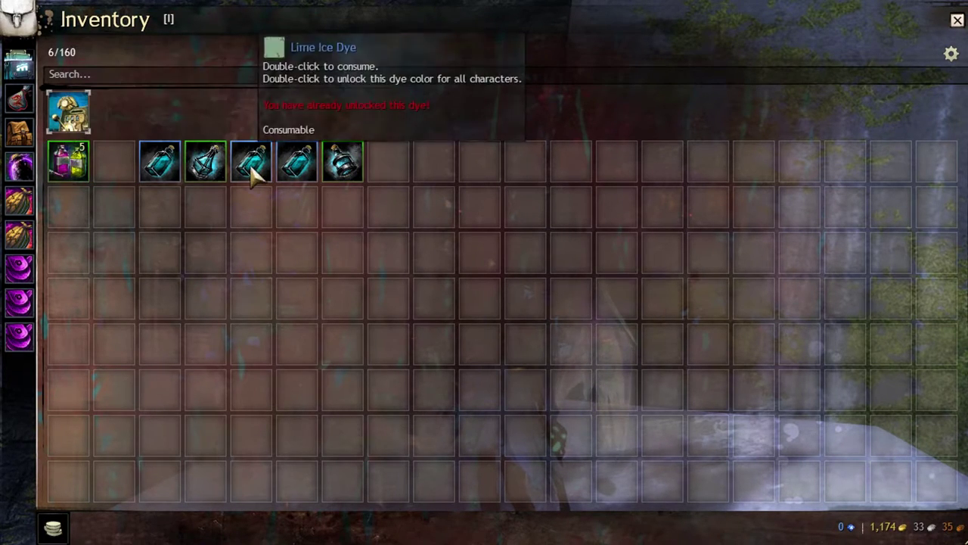
left_click_drag(137, 182, 68, 252)
left_click_drag(205, 161, 113, 252)
left_click_drag(238, 169, 159, 253)
left_click_drag(297, 164, 205, 254)
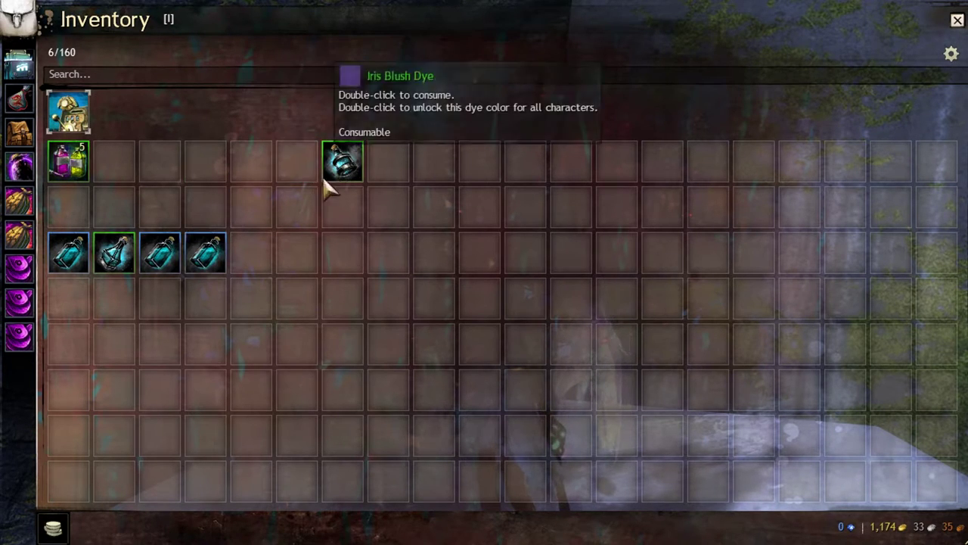
left_click_drag(342, 165, 248, 250)
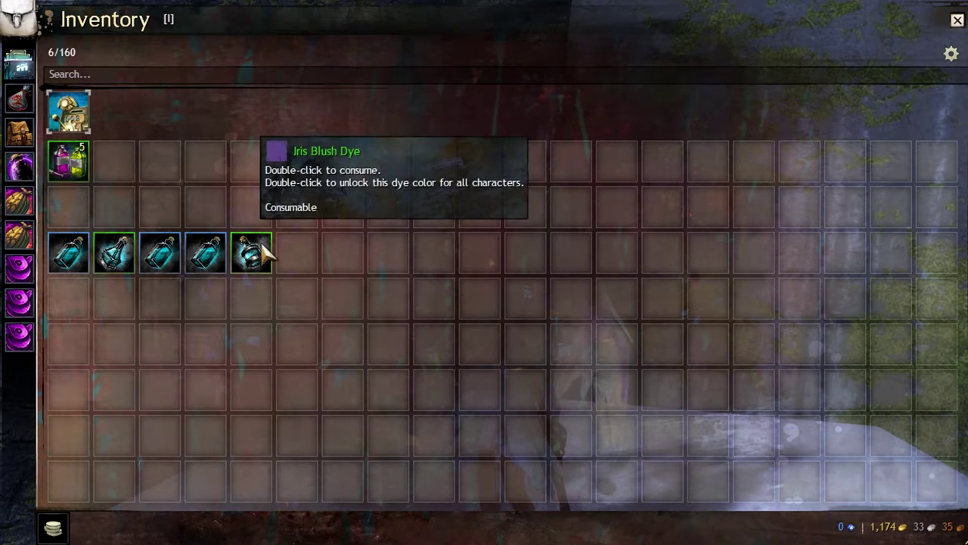
Open the Vibrant Dye Kit stack until the last kit is used up.
double_click(76, 158)
double_click(75, 158)
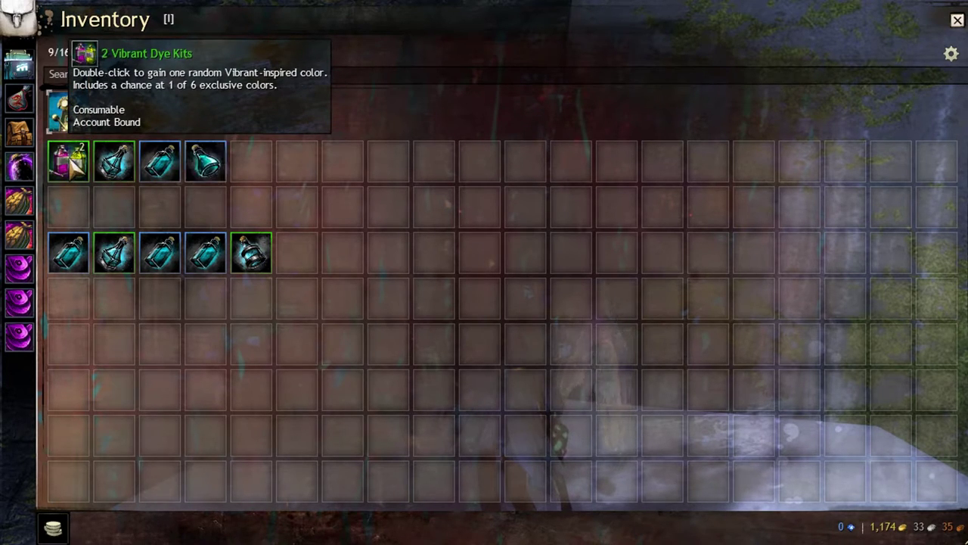
double_click(76, 157)
double_click(71, 161)
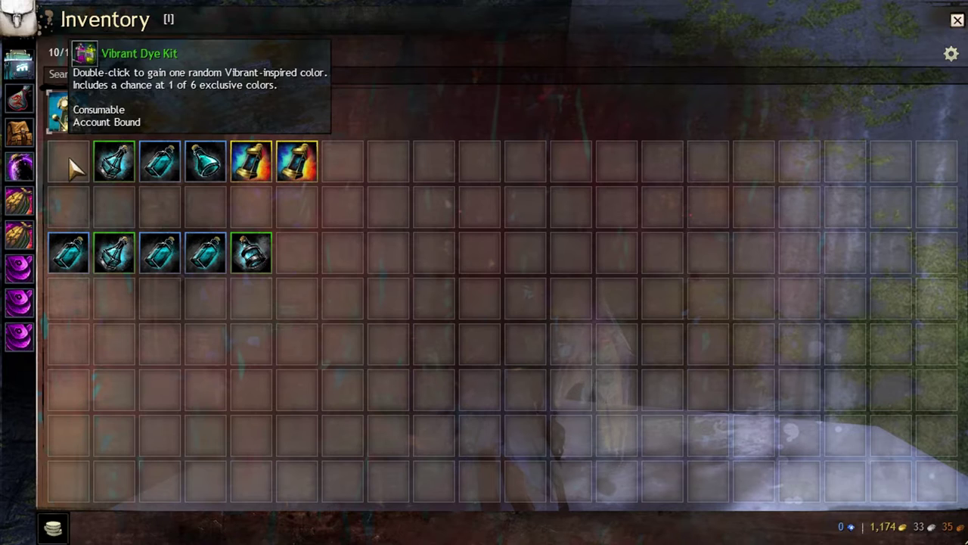